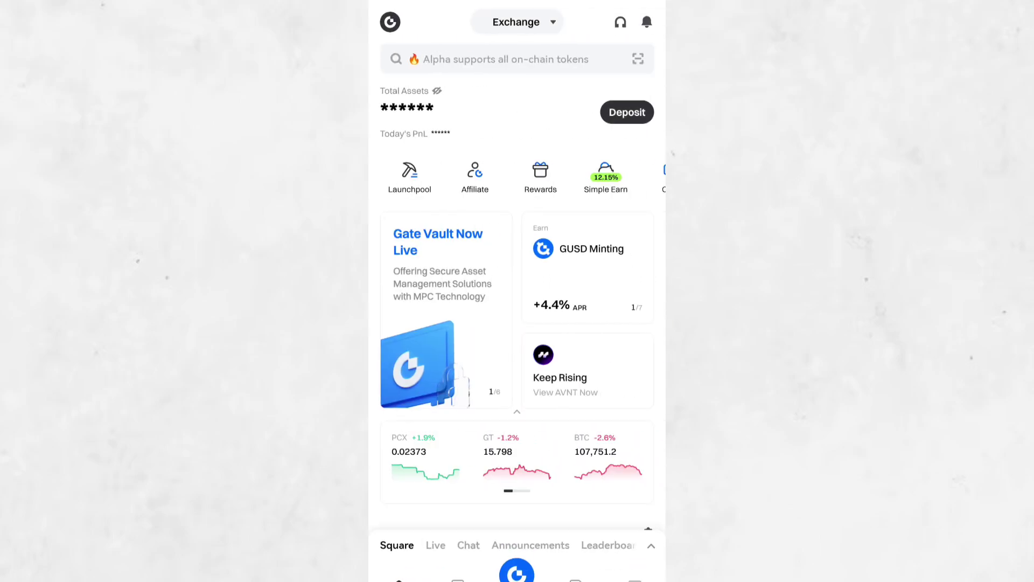
Scroll down the home screen to the Spot market list showing BTC, ETH and SOL prices
scroll(517, 291, down, 8)
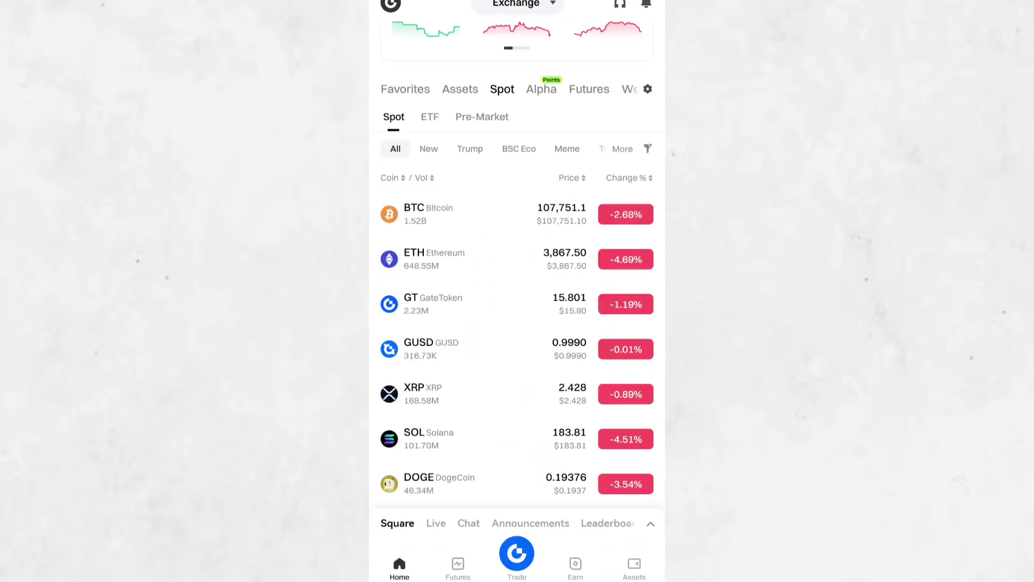